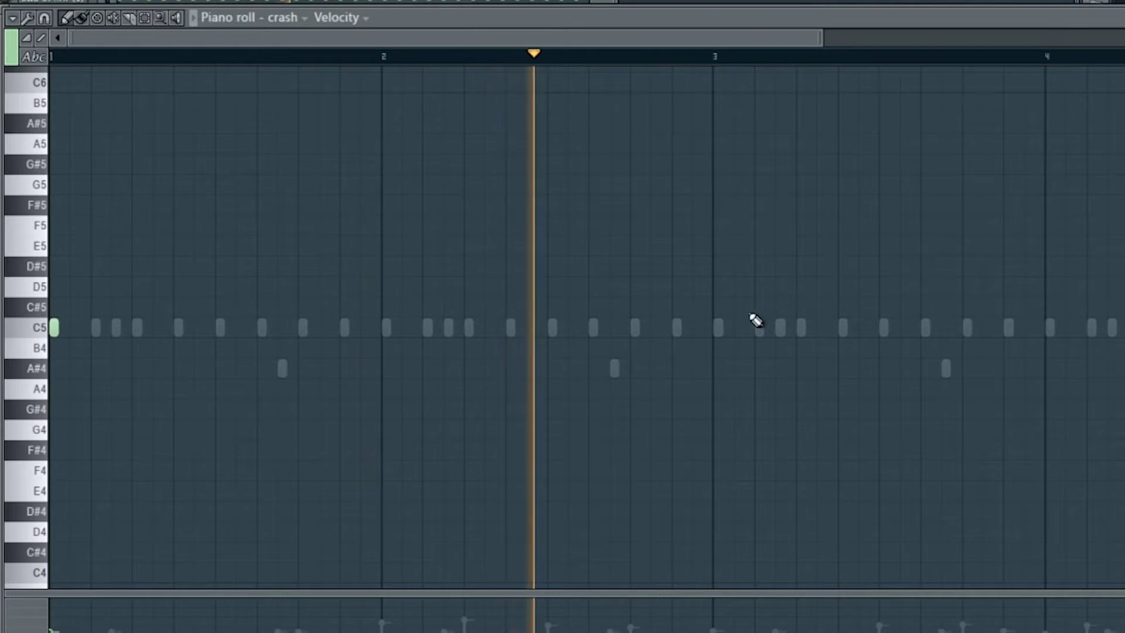
Check the crash channel's notes and add a hit on step 27 of the Godzilla Perc 5 channel
scroll(736, 323, "up", 4)
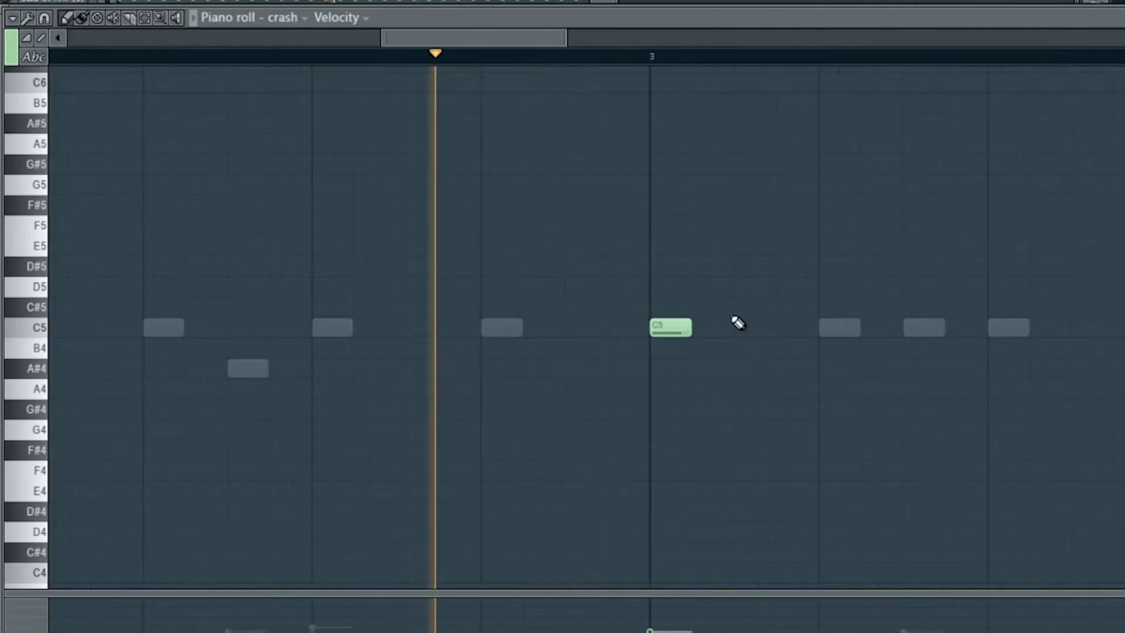
scroll(735, 322, "down", 5)
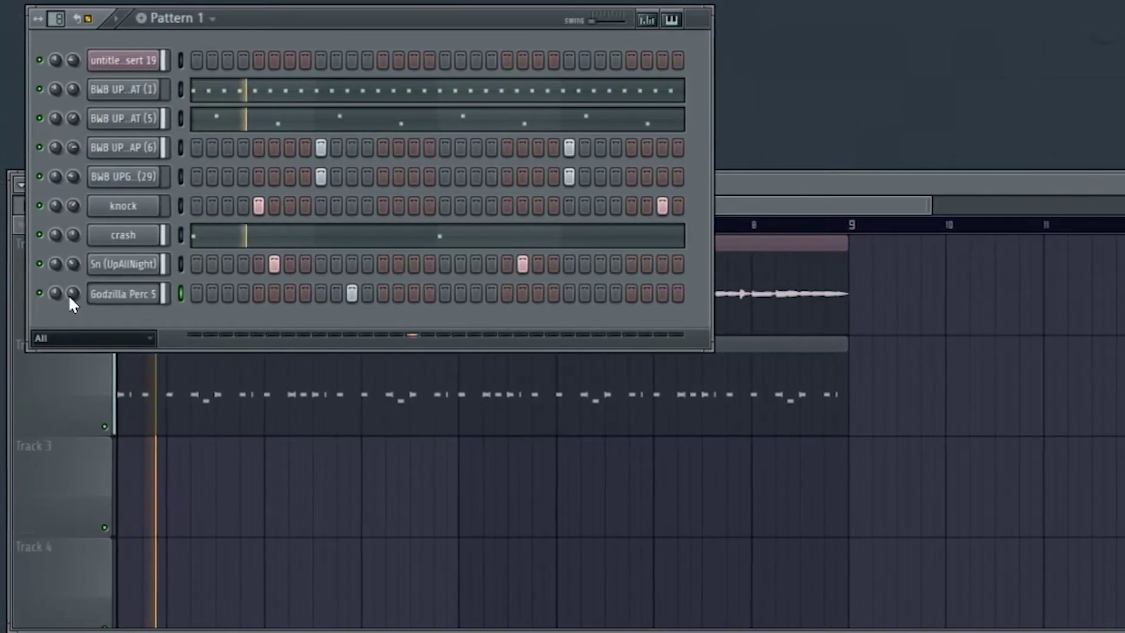
left_click(603, 294)
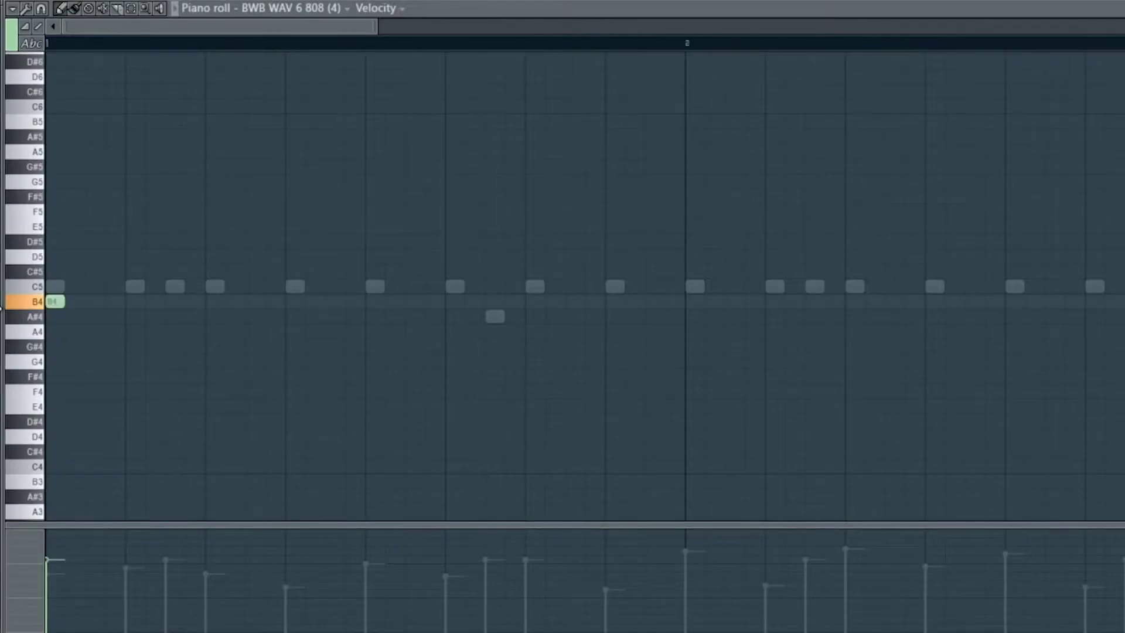
Raise the first 808 note an octave to B5 and place a second B5 note on the fourth sixteenth of bar 1
key("ctrl+Up")
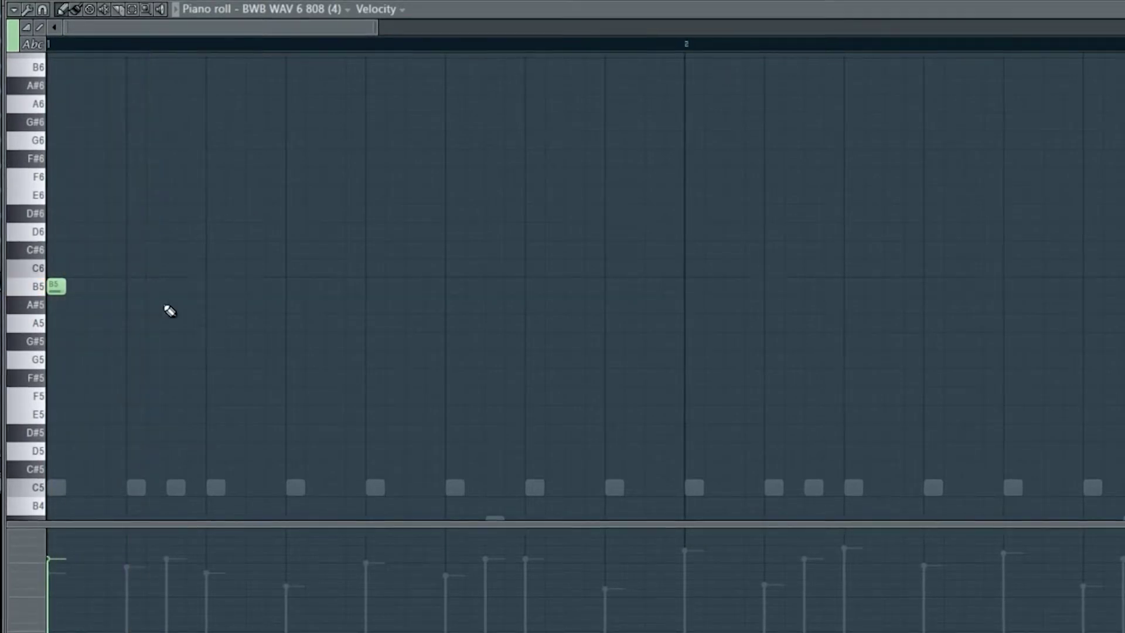
left_click(174, 287)
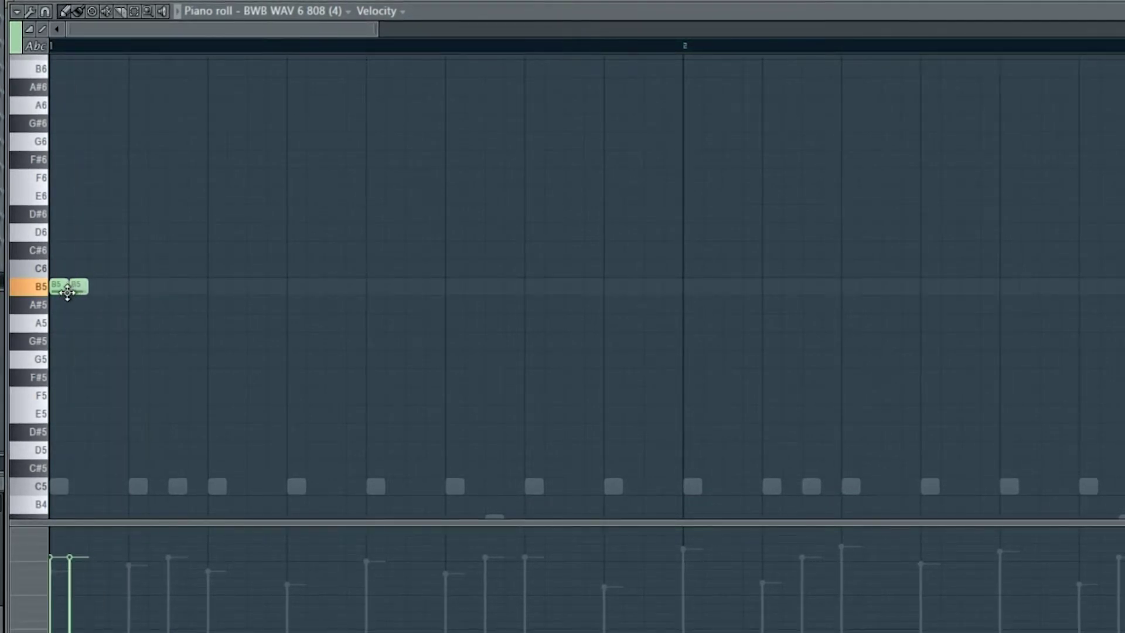
left_click(1, 261)
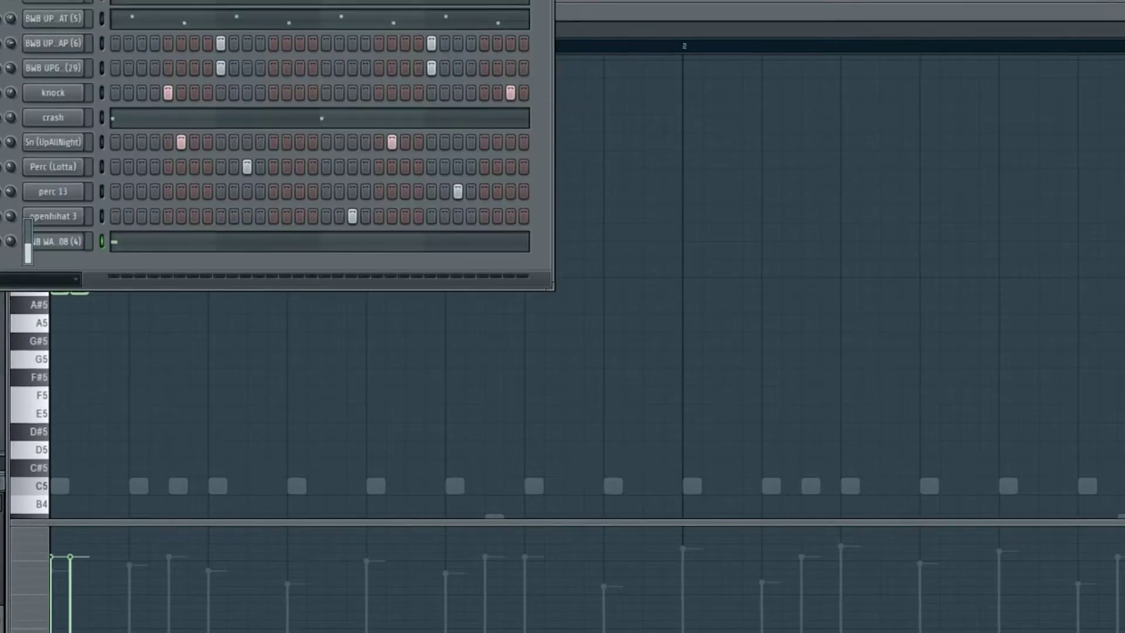
right_click(195, 312)
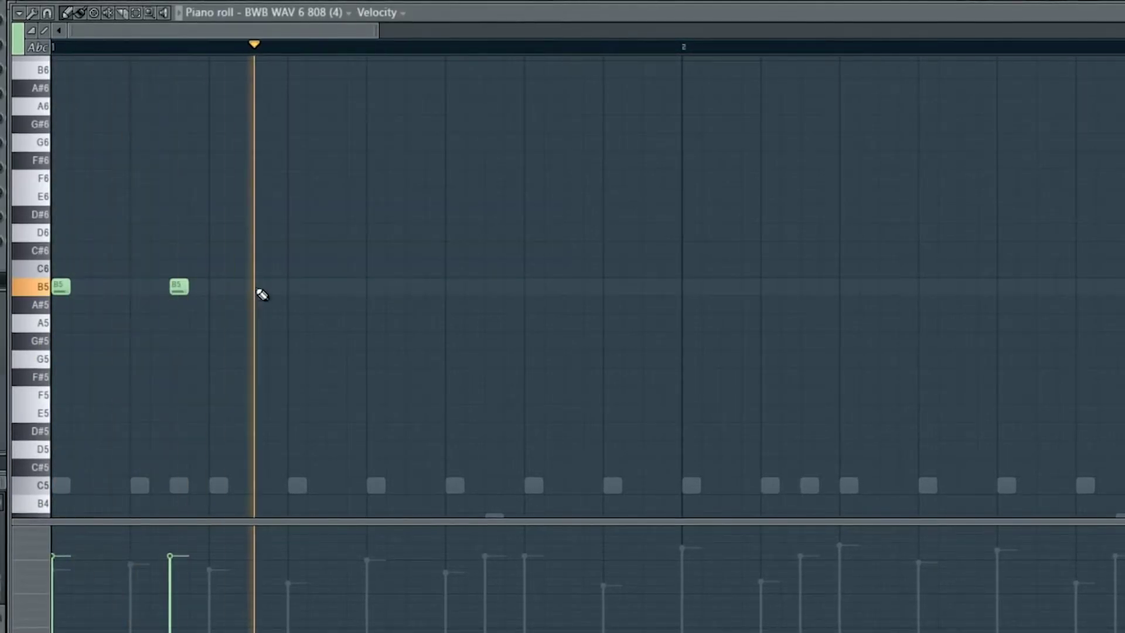
Fill out bar 1 with more B5 808 notes and remove the one on the fourth sixteenth
left_click(219, 290)
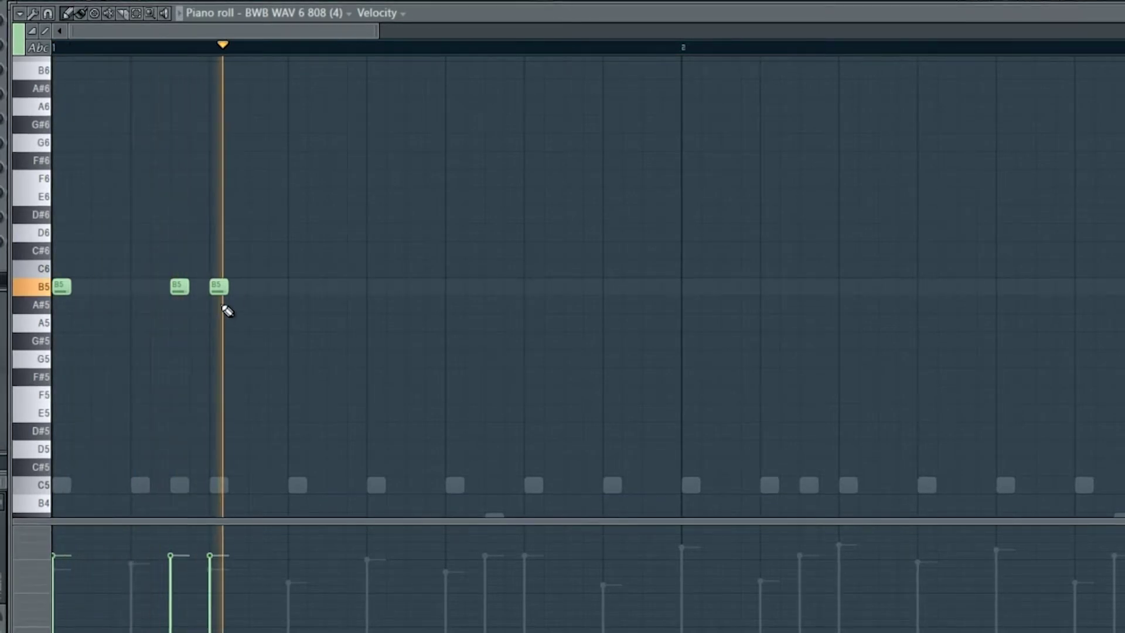
left_click(250, 291)
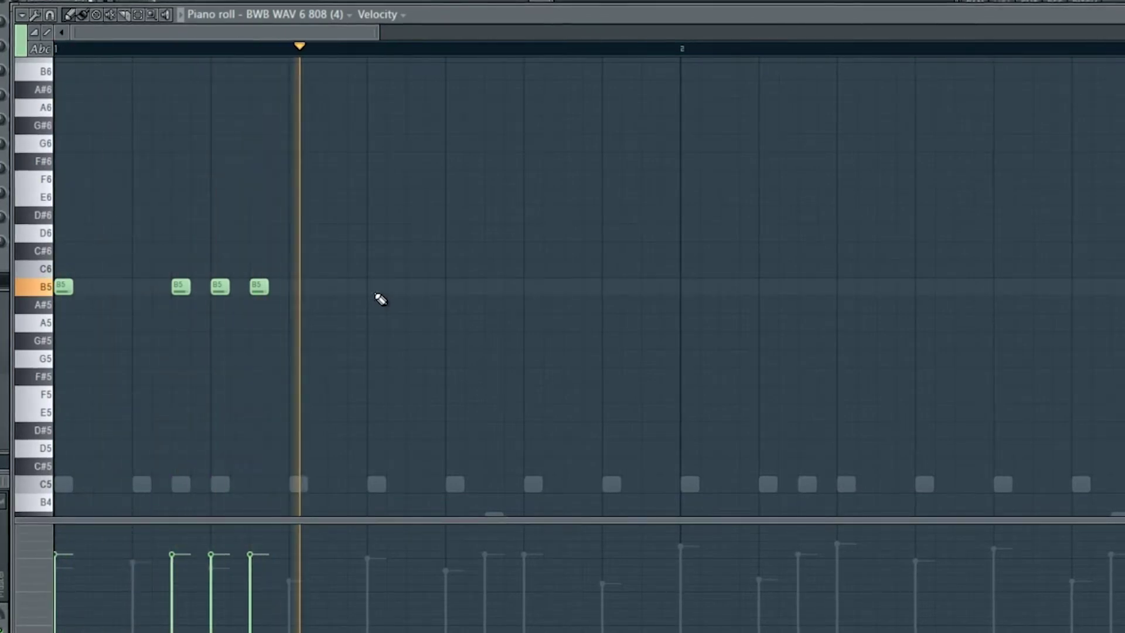
left_click(450, 288)
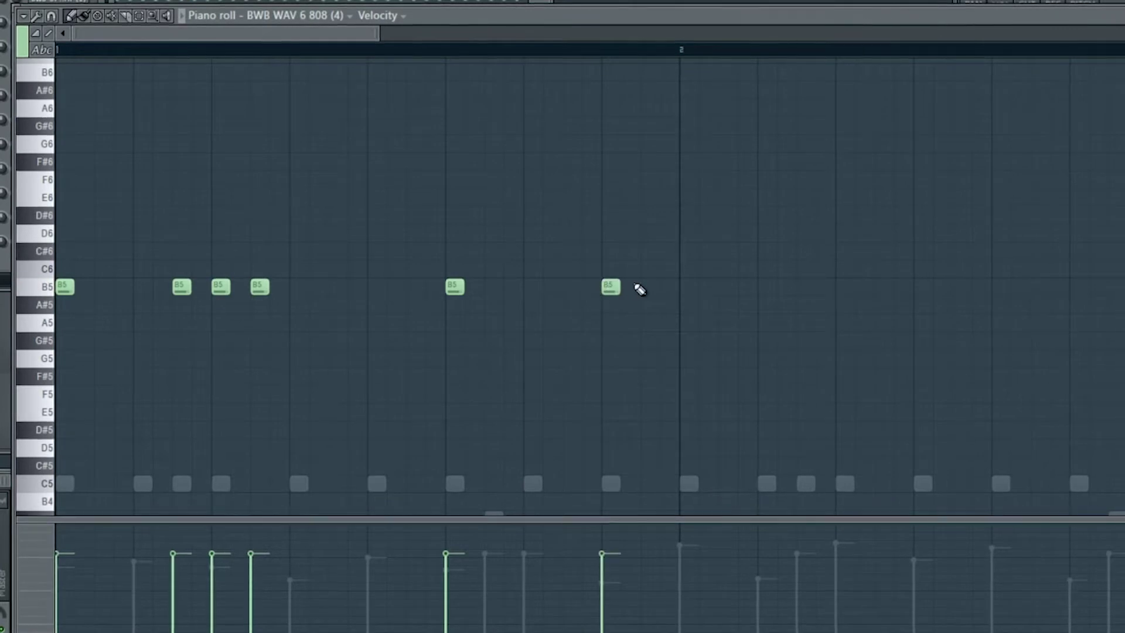
key("space")
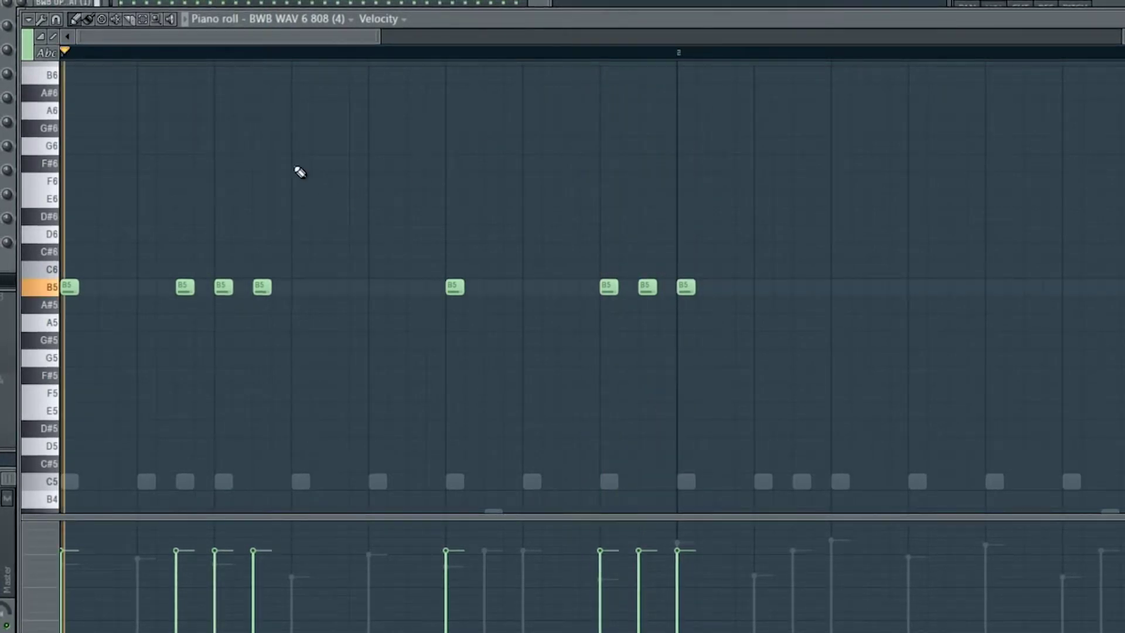
right_click(179, 286)
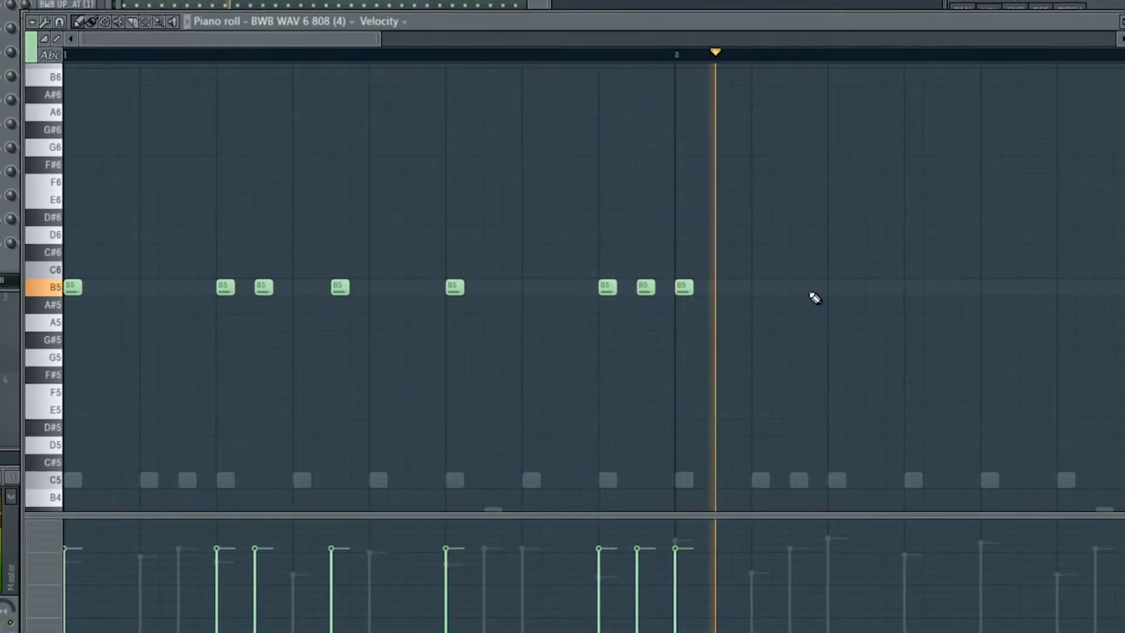
key("space")
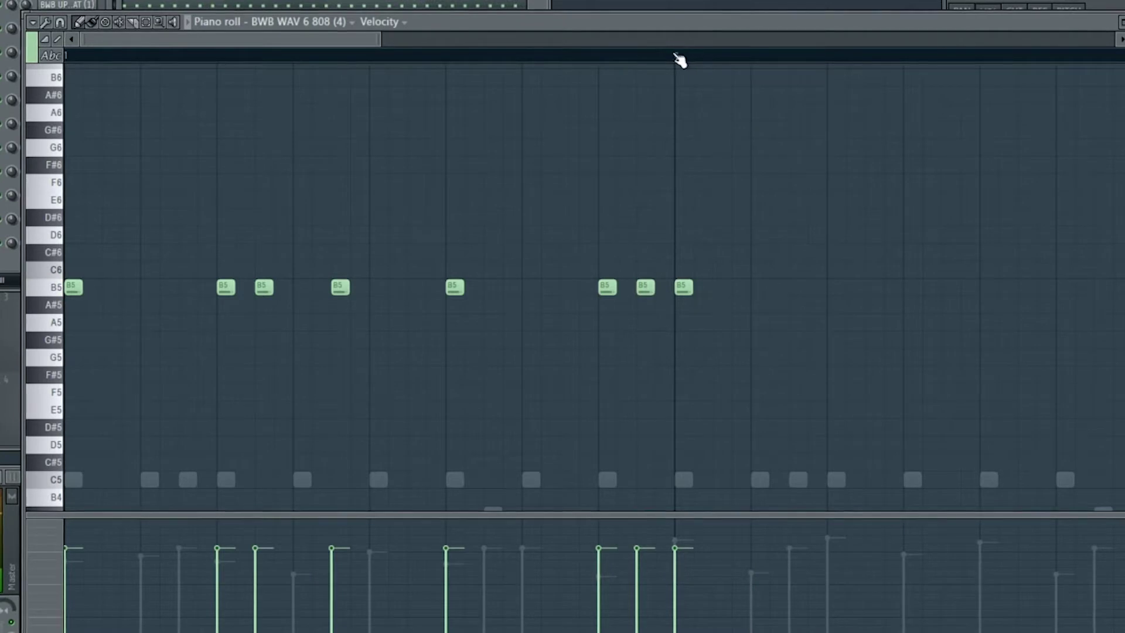
Continue the 808 rhythm into bar 2 with B5 notes on the fourth, sixth, seventh and eleventh sixteenths and play it
left_click(791, 288)
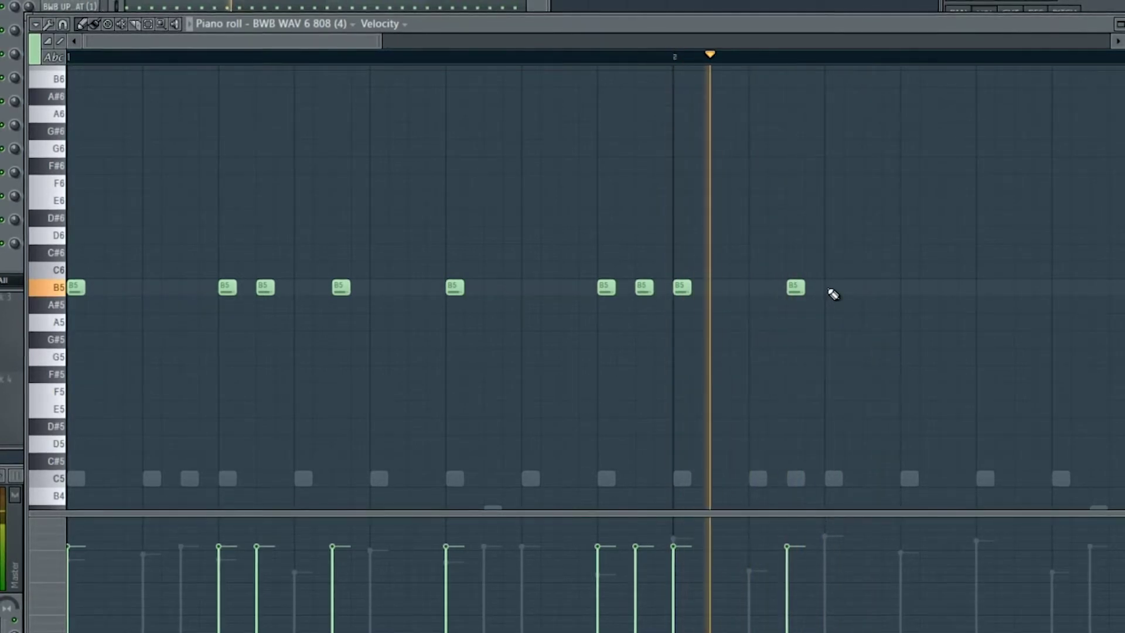
left_click(870, 288)
left_click(907, 288)
left_click_drag(371, 42, 639, 42)
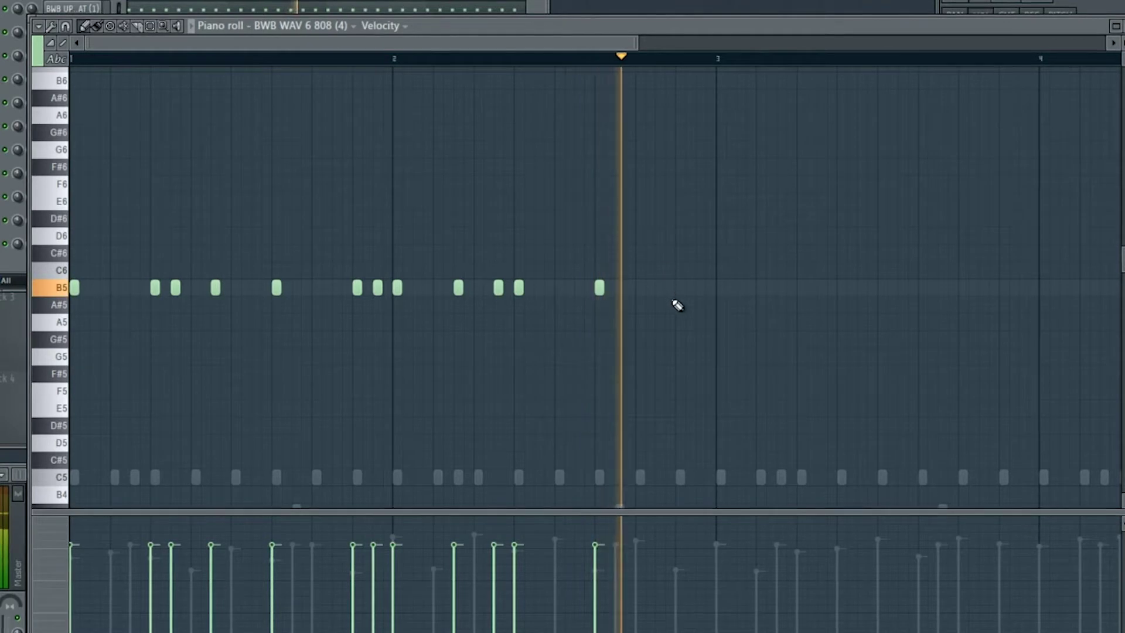
left_click(557, 60)
key("space")
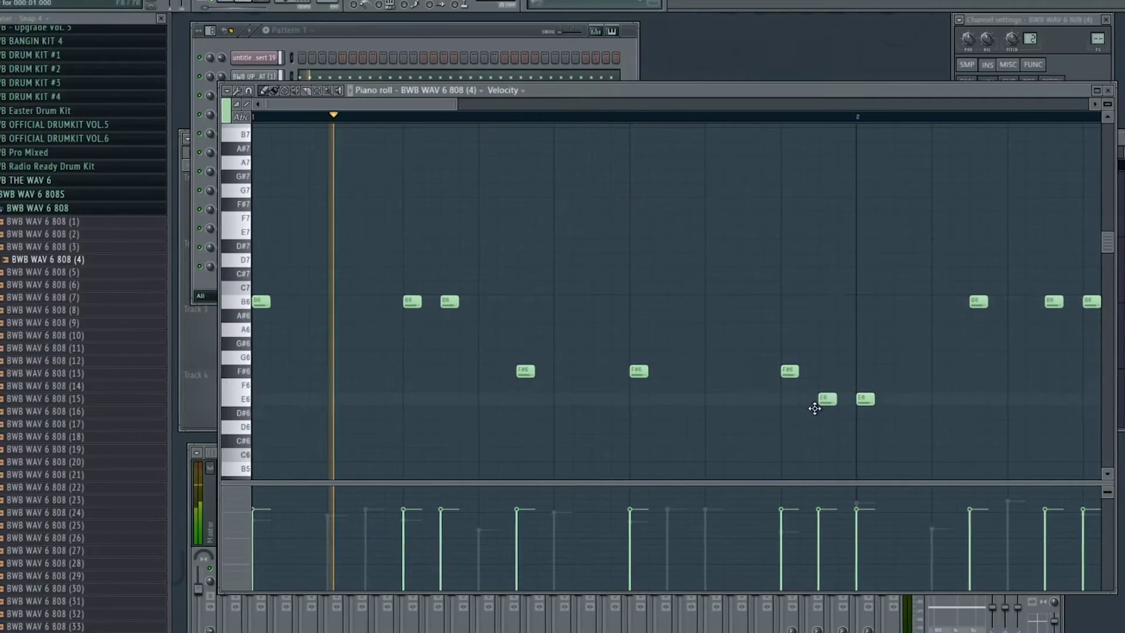
Lower the last 808 note of bar 1 to D6 and tune the notes in the first half of bar 2 to E6
left_click_drag(815, 409, 818, 411)
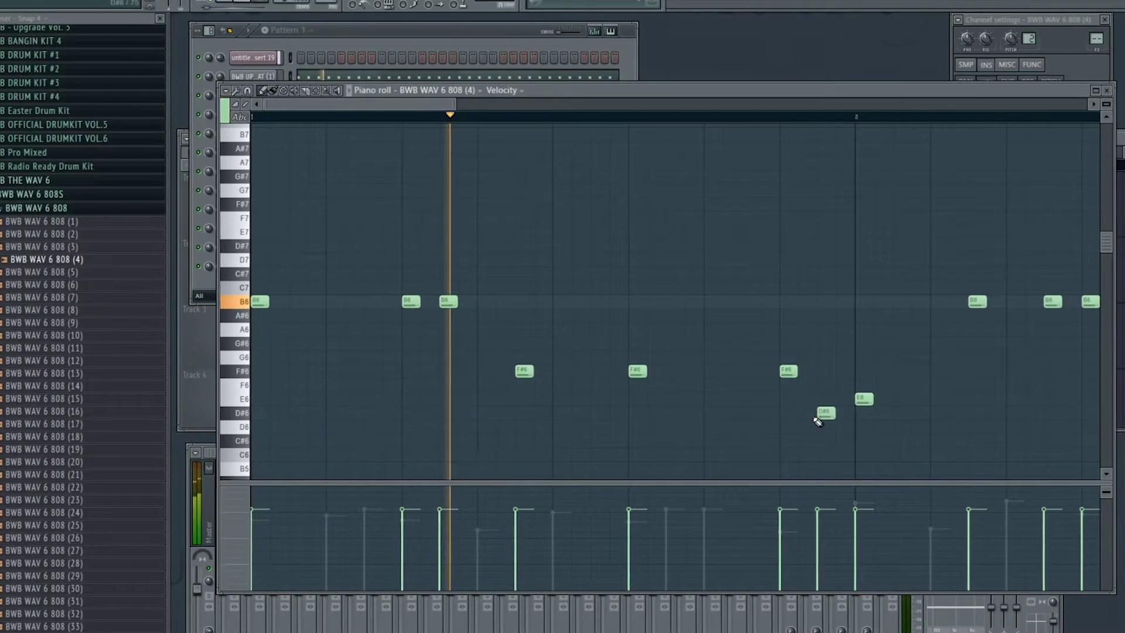
left_click_drag(825, 414, 823, 427)
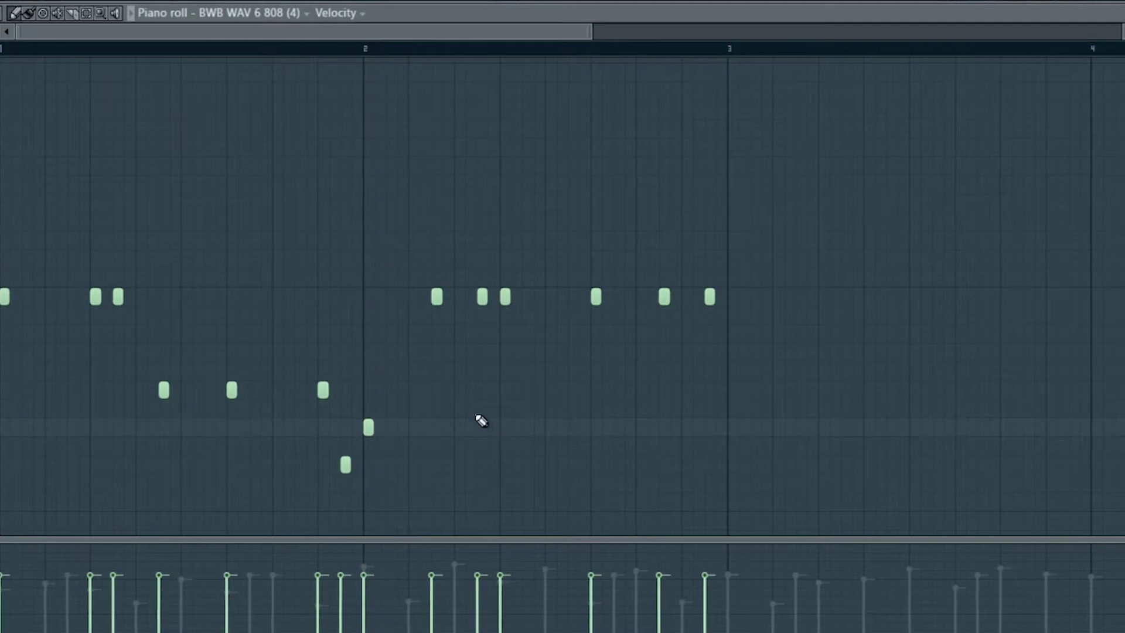
scroll(464, 408, "up", 3)
left_click_drag(357, 411, 359, 416)
left_click_drag(506, 290, 499, 421)
left_click_drag(568, 293, 557, 427)
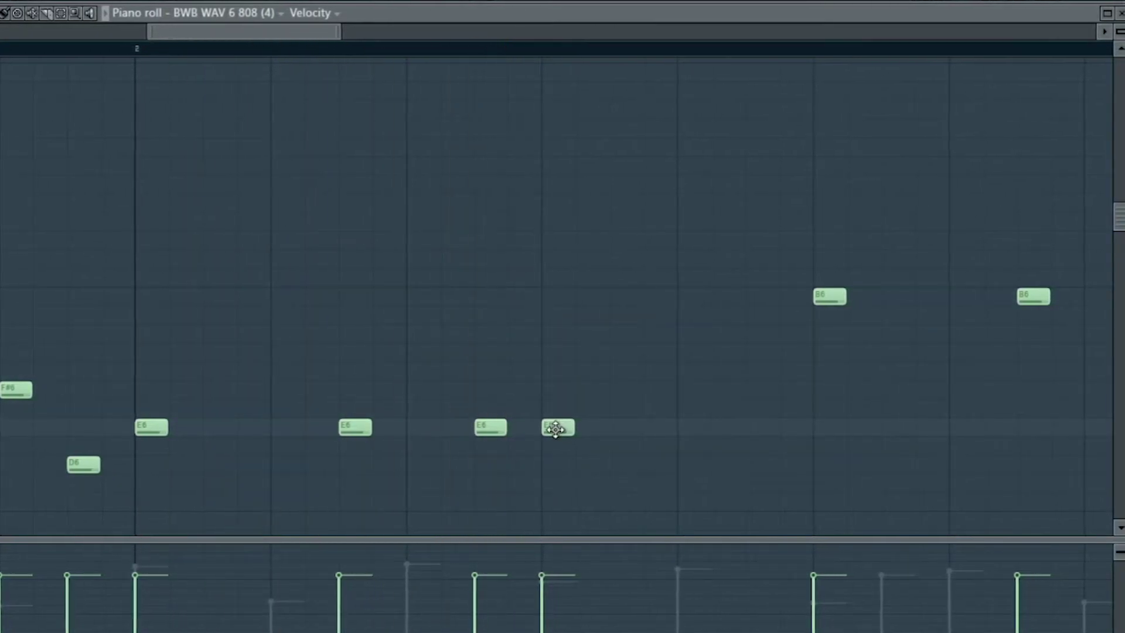
left_click_drag(551, 427, 554, 373)
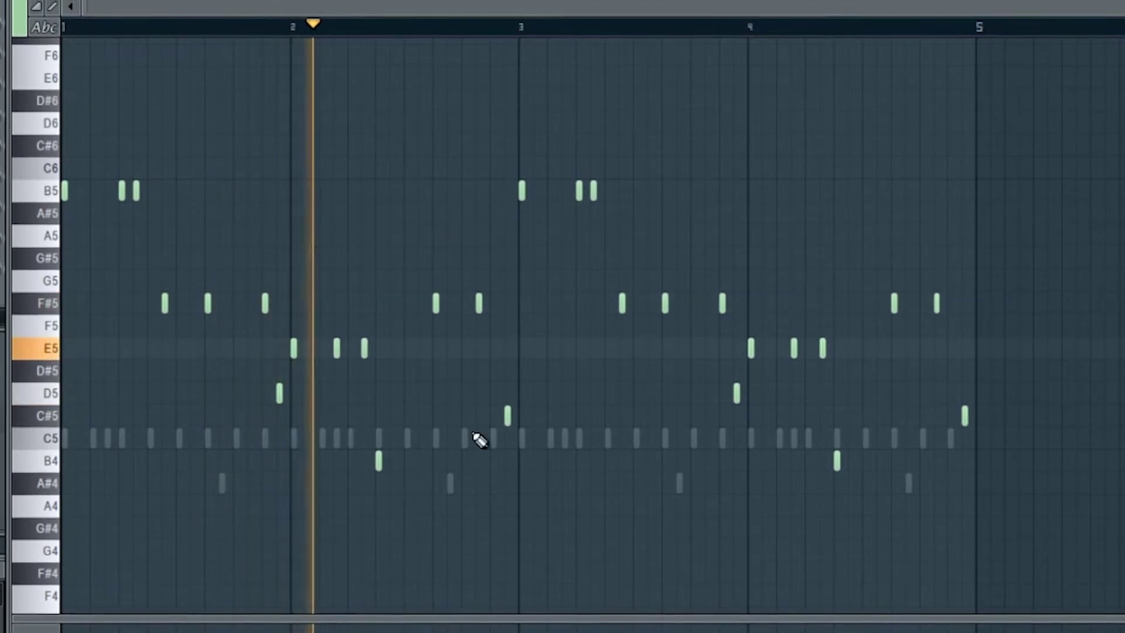
Raise the two B4 808 notes in bars 2 and 4 by an octave to B5 and clear the selection
left_click_drag(970, 542, 319, 441)
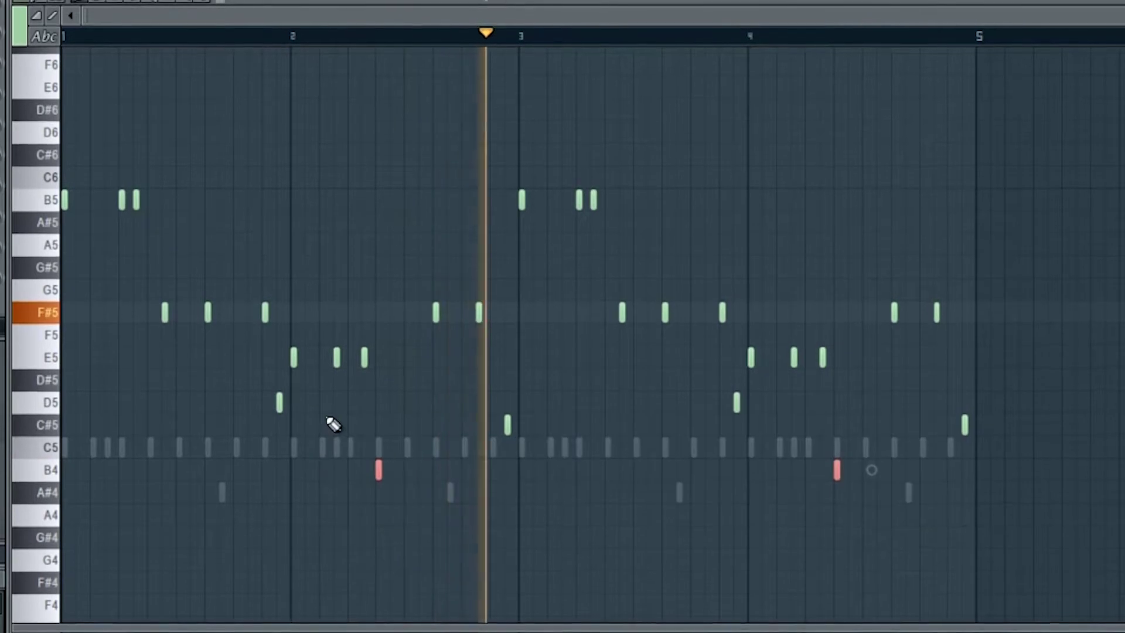
key("ctrl+Up")
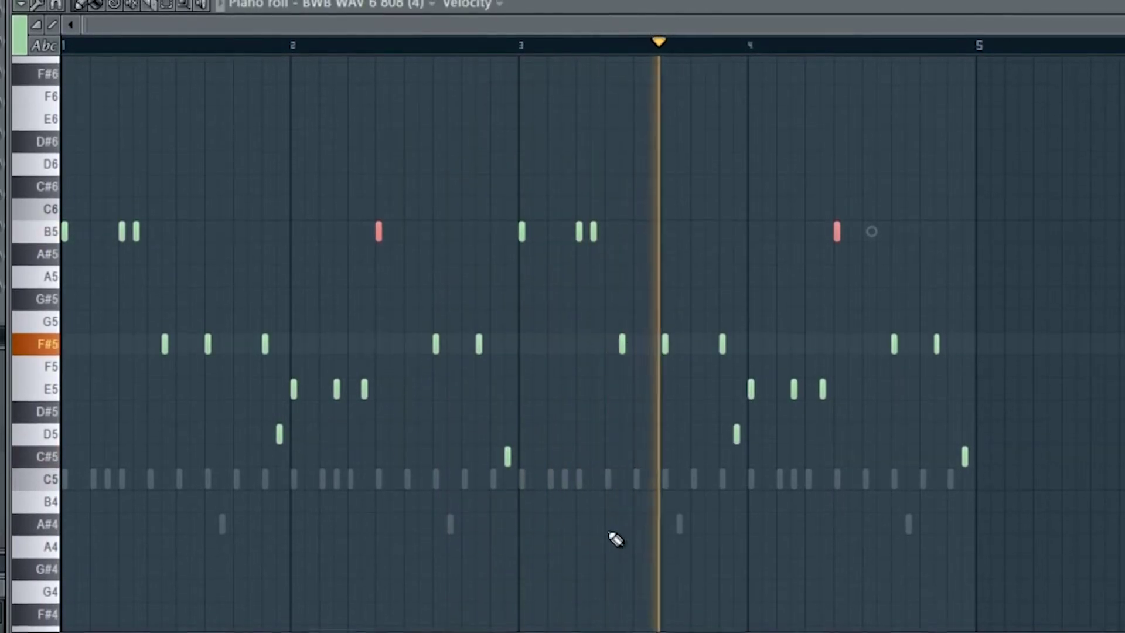
key("ctrl+d")
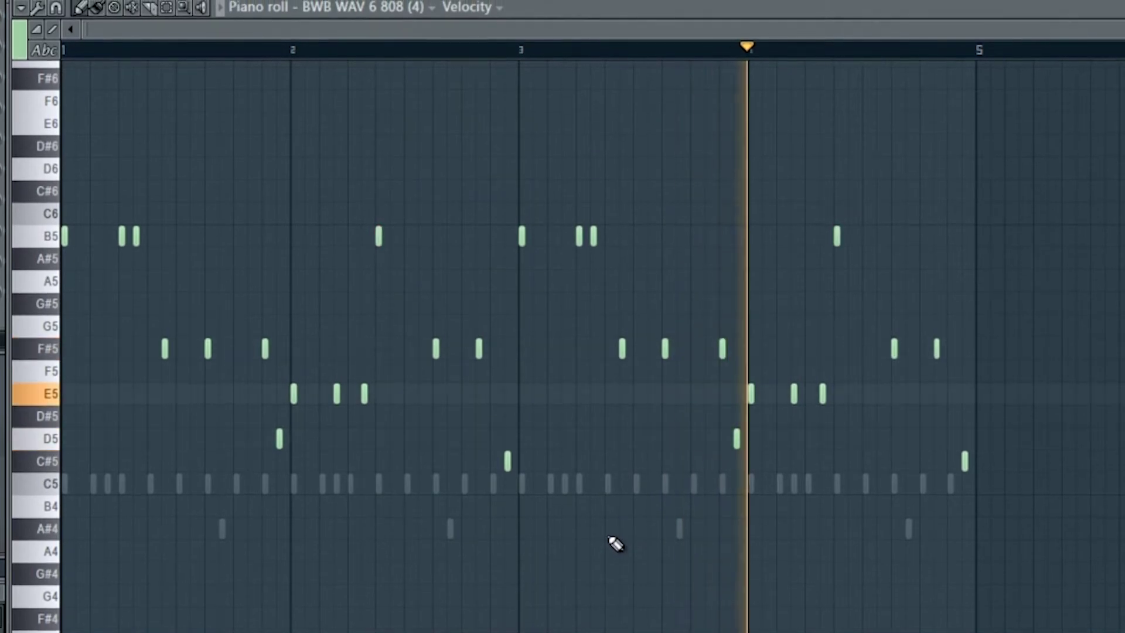
In the BWB WAV 6 KICK (2) channel, add C5 kick notes through bar 1 that match the 808 hits
key("F6")
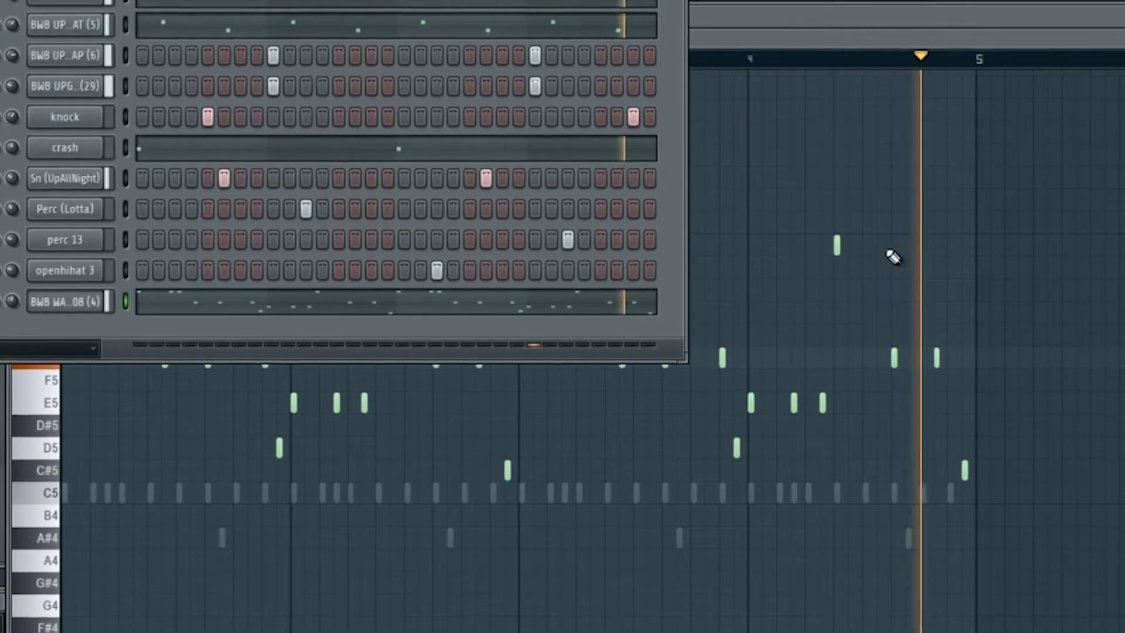
key("F6")
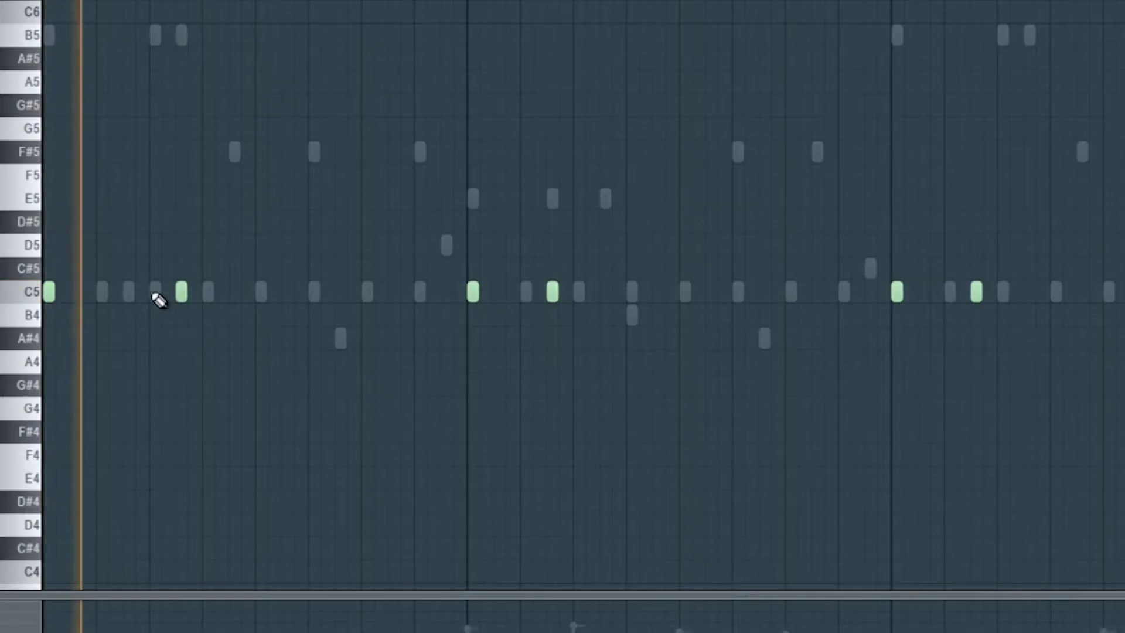
left_click(156, 293)
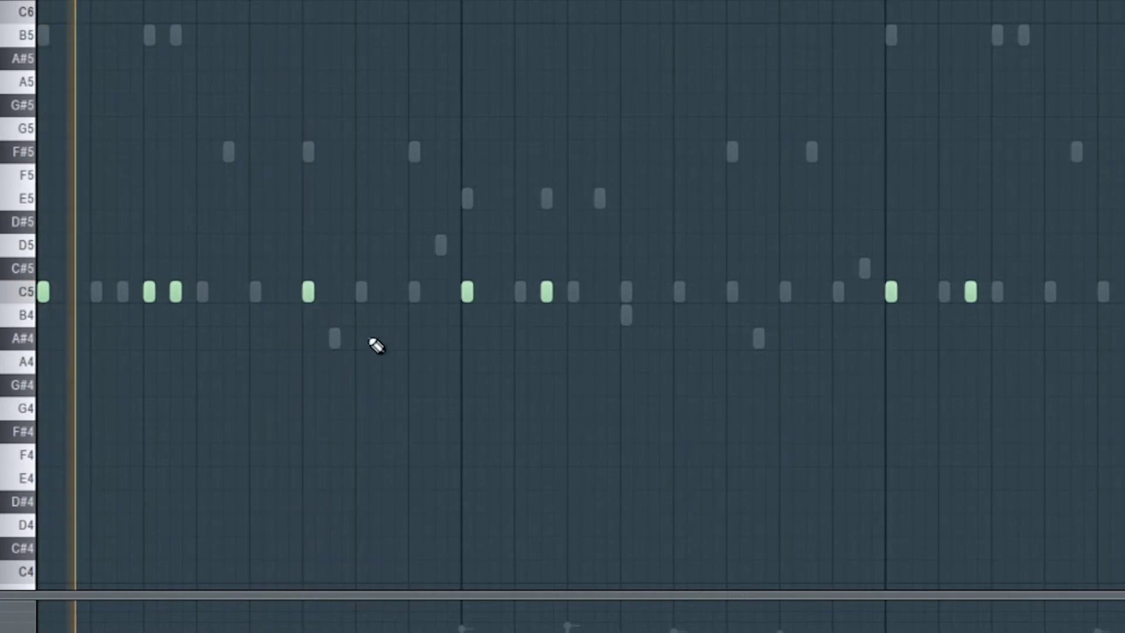
left_click(411, 292)
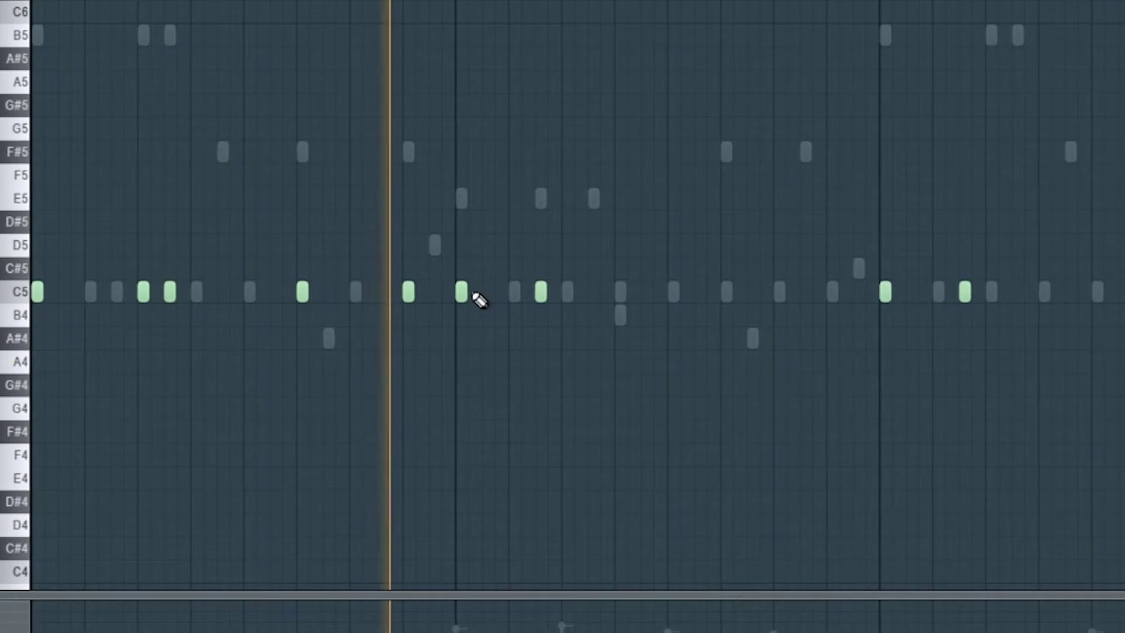
key("space")
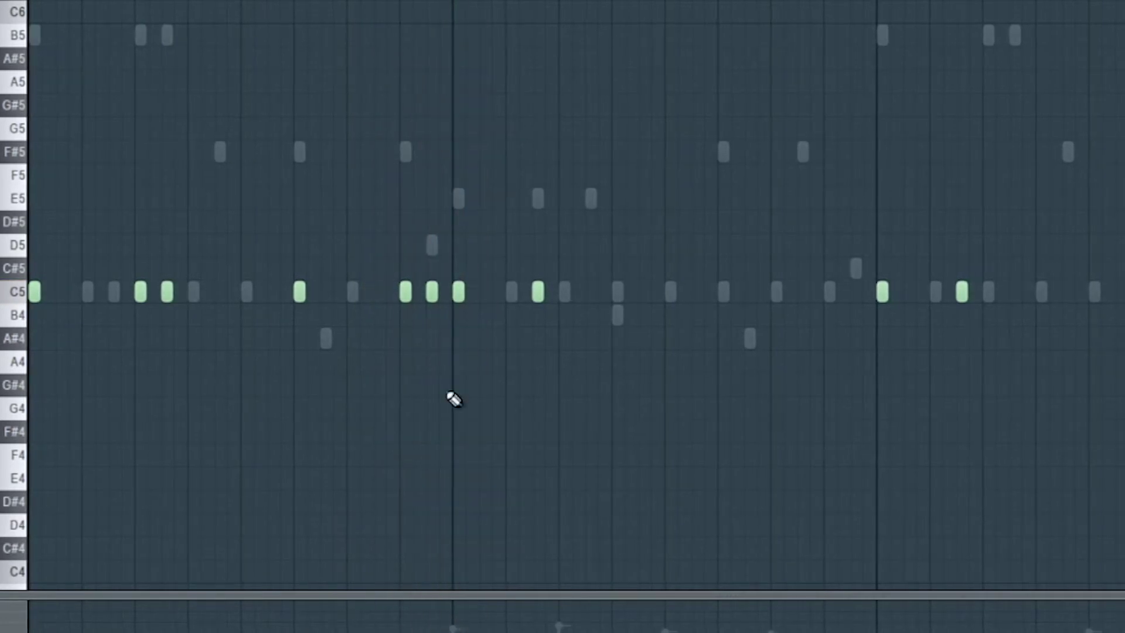
key("space")
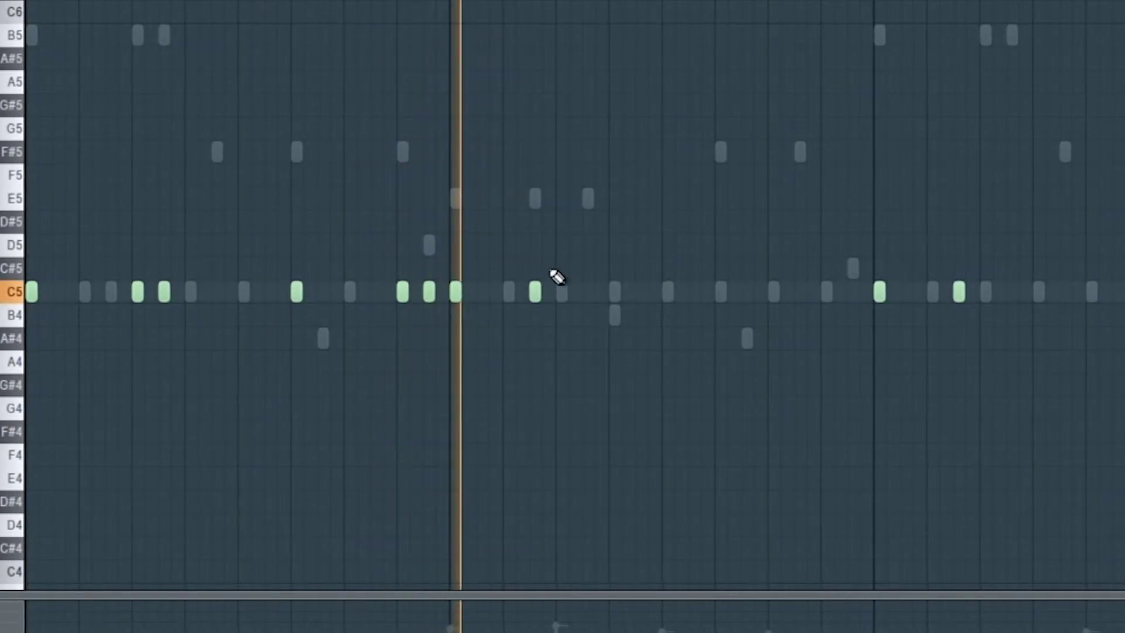
Add C5 kick notes in bar 2 that match the 808 hits and remove the one on the thirteenth sixteenth
left_click(607, 297)
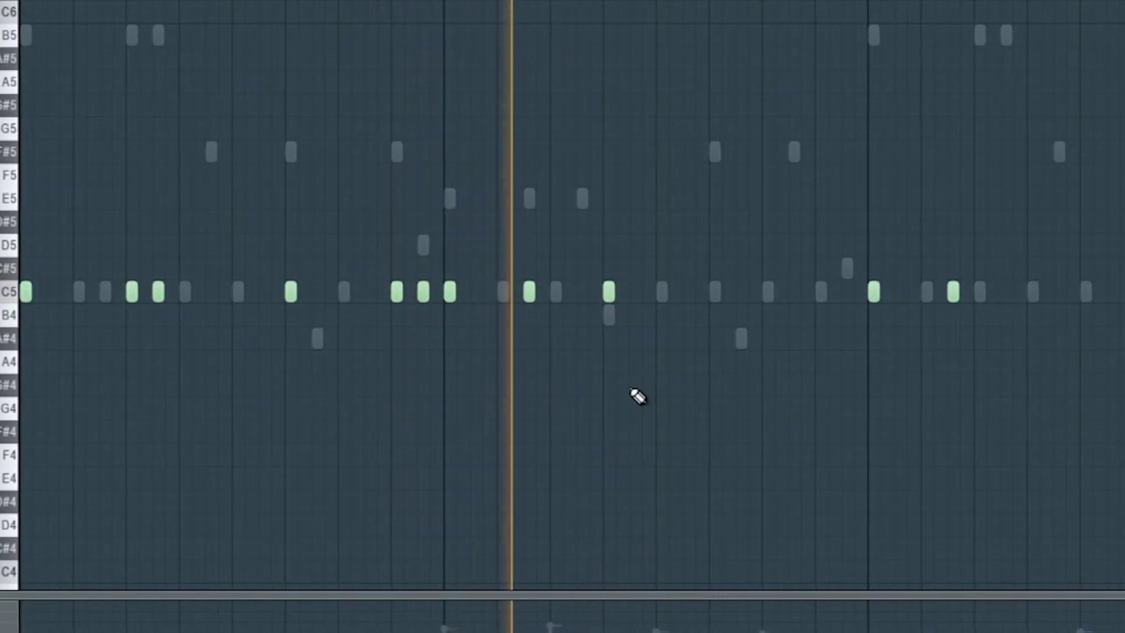
left_click(716, 292)
left_click(788, 291)
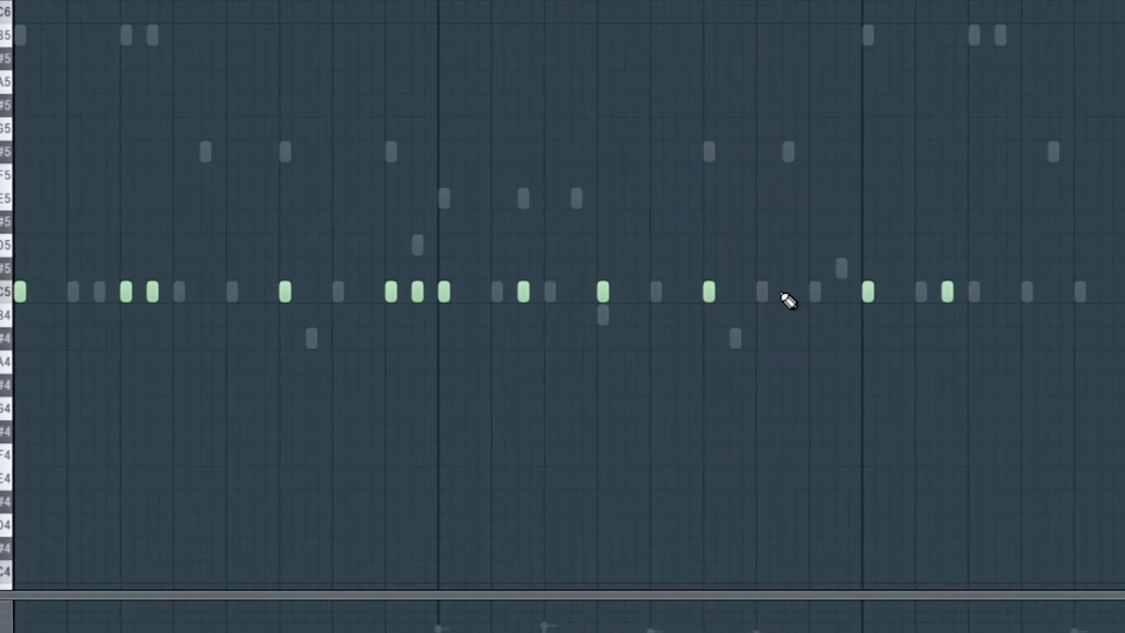
left_click(759, 292)
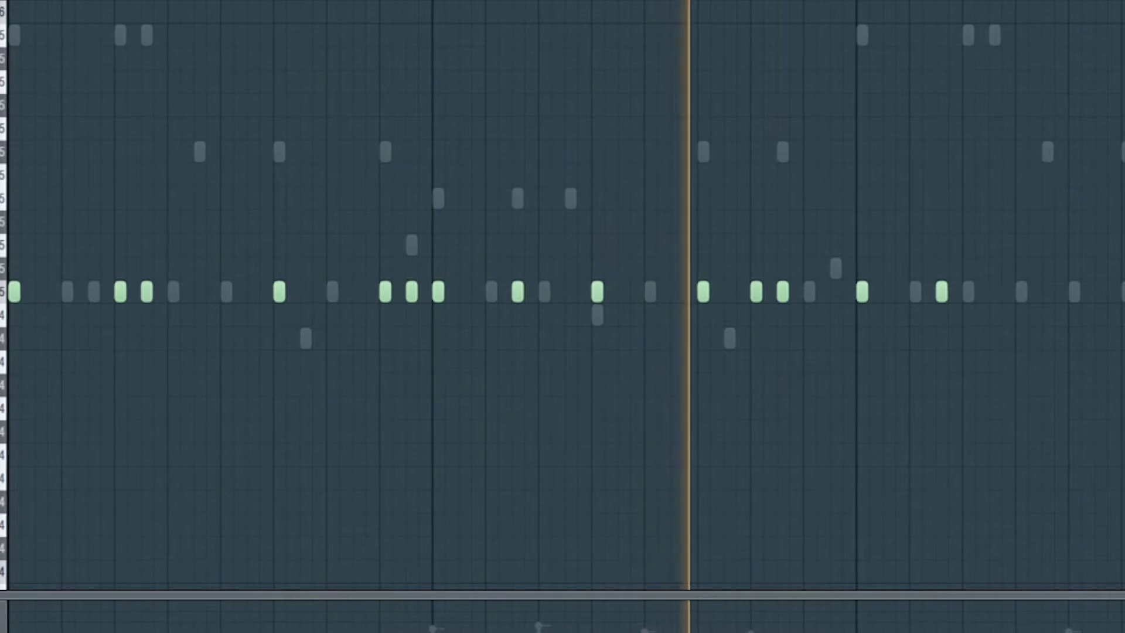
left_click(832, 291)
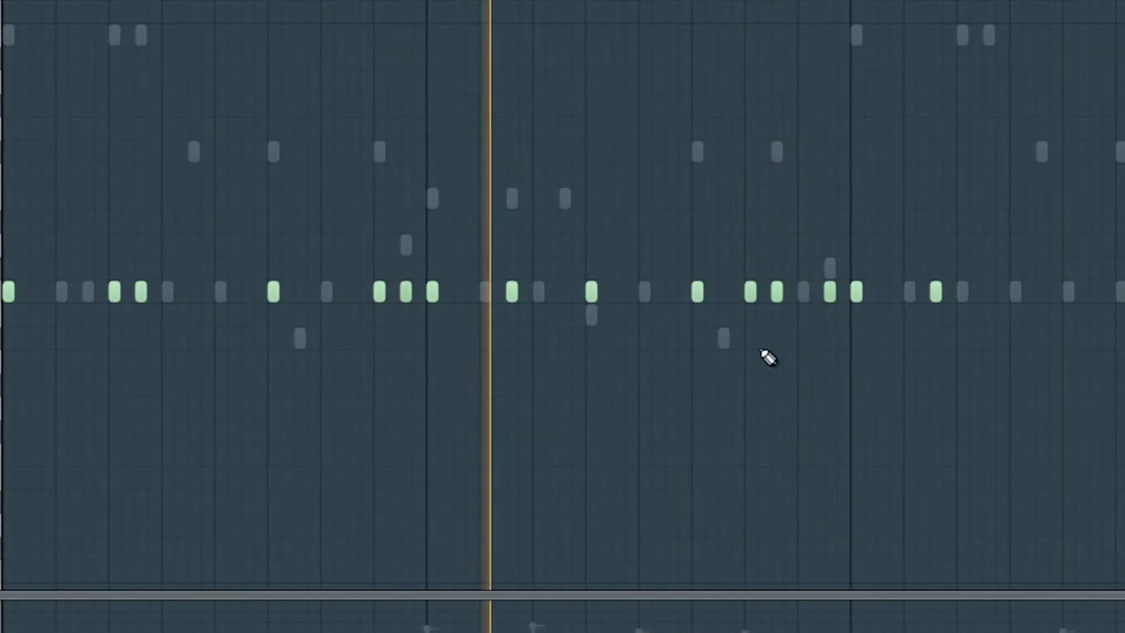
right_click(750, 291)
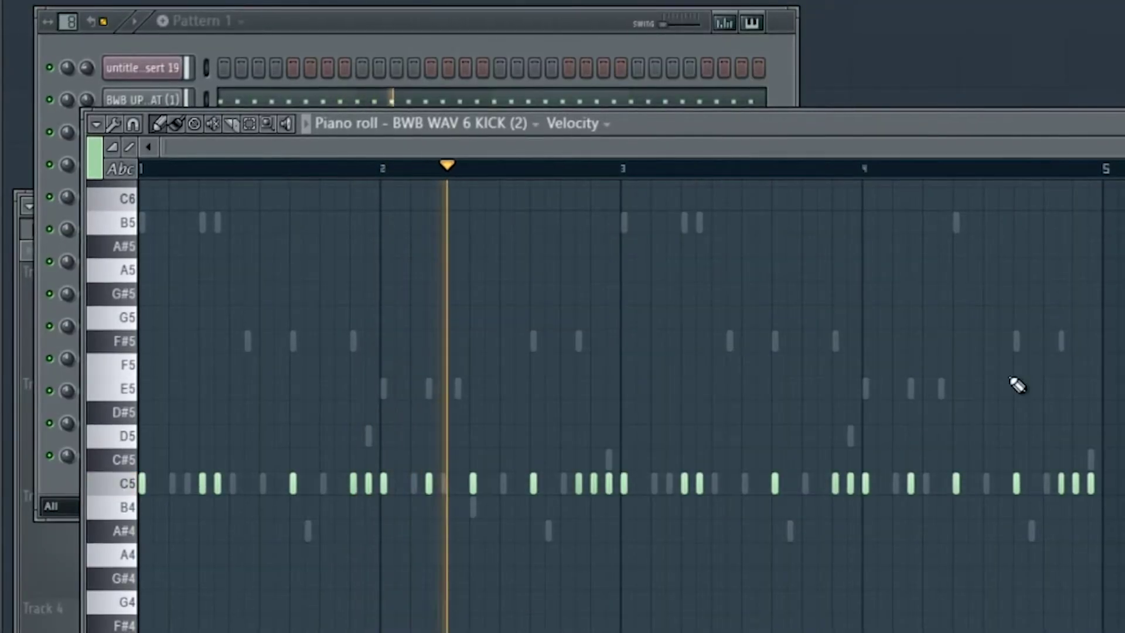
Play back Pattern 1 and review the ElectraX #2 channel's melody notes
key("Escape")
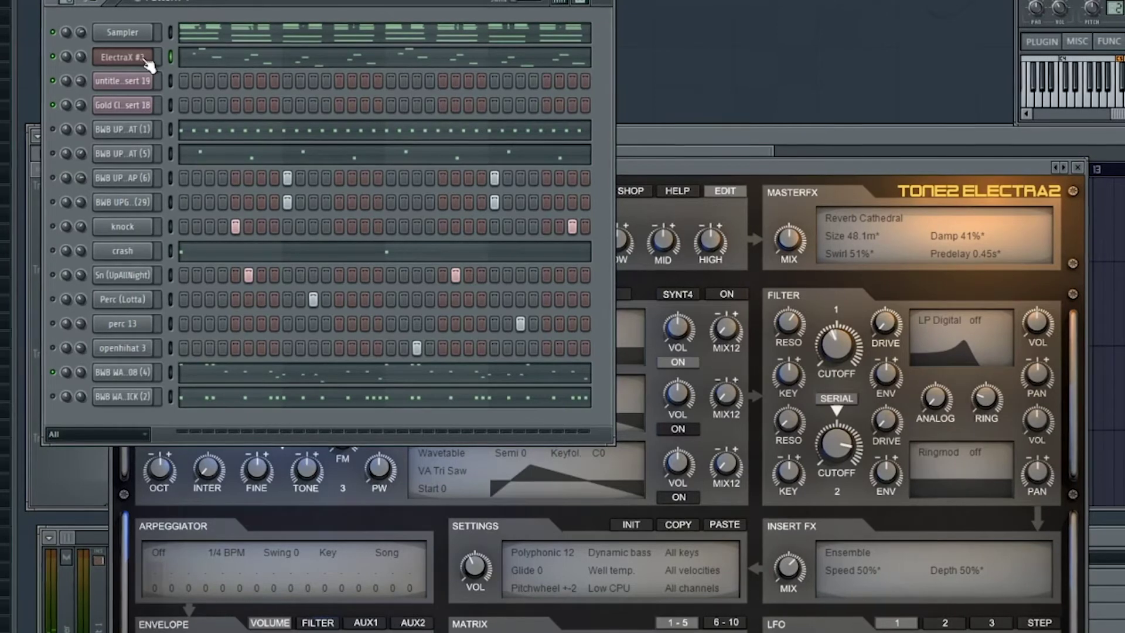
key("space")
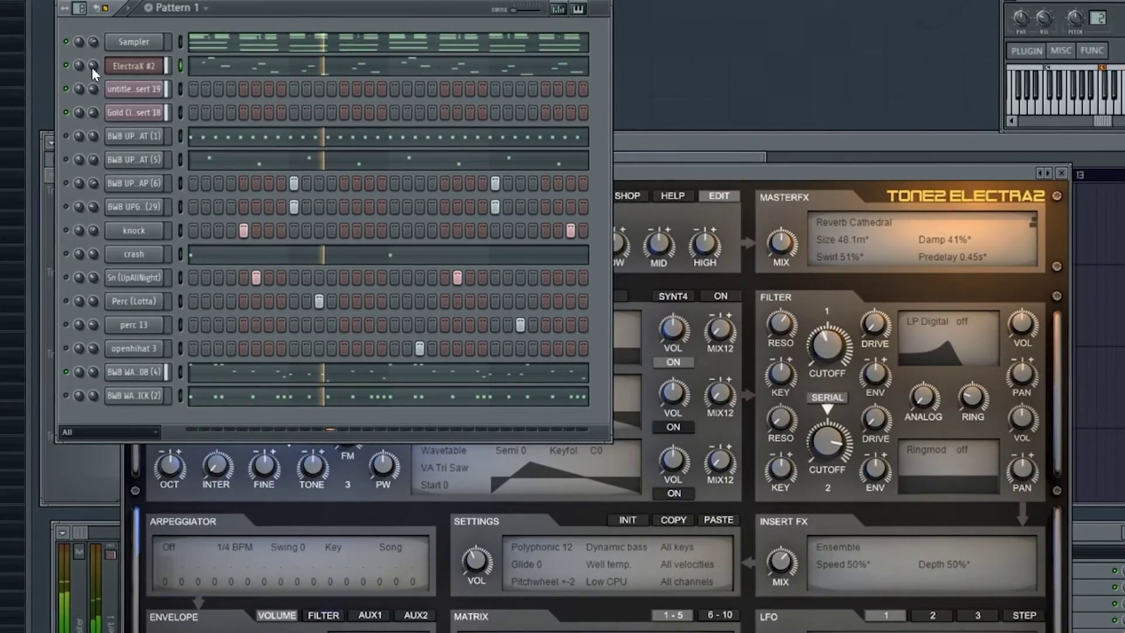
left_click(280, 73)
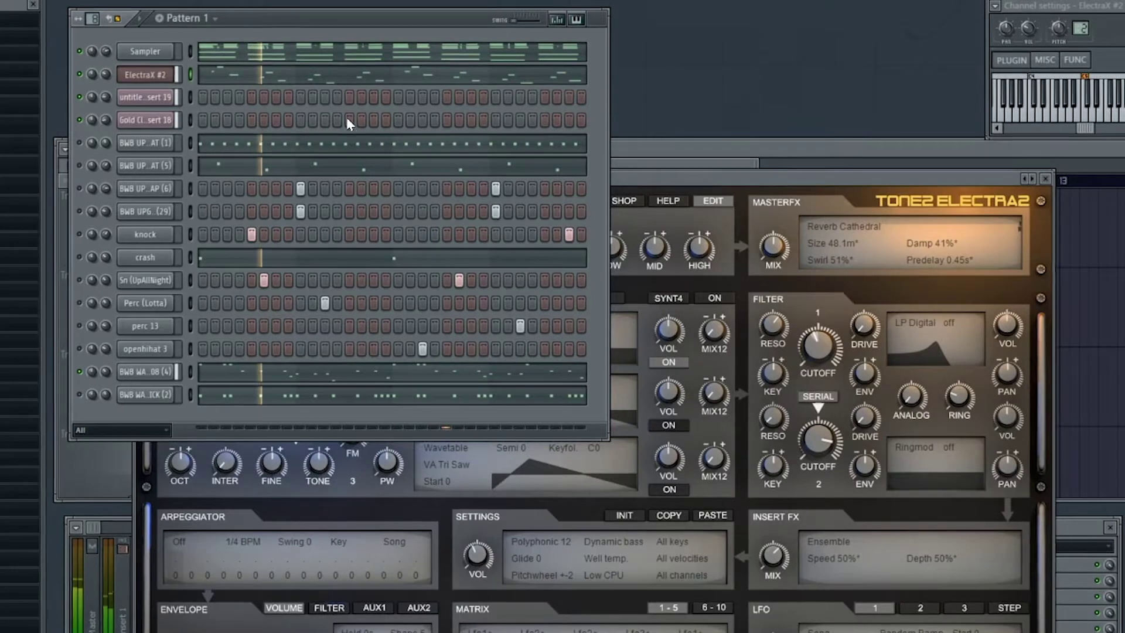
left_click(322, 79)
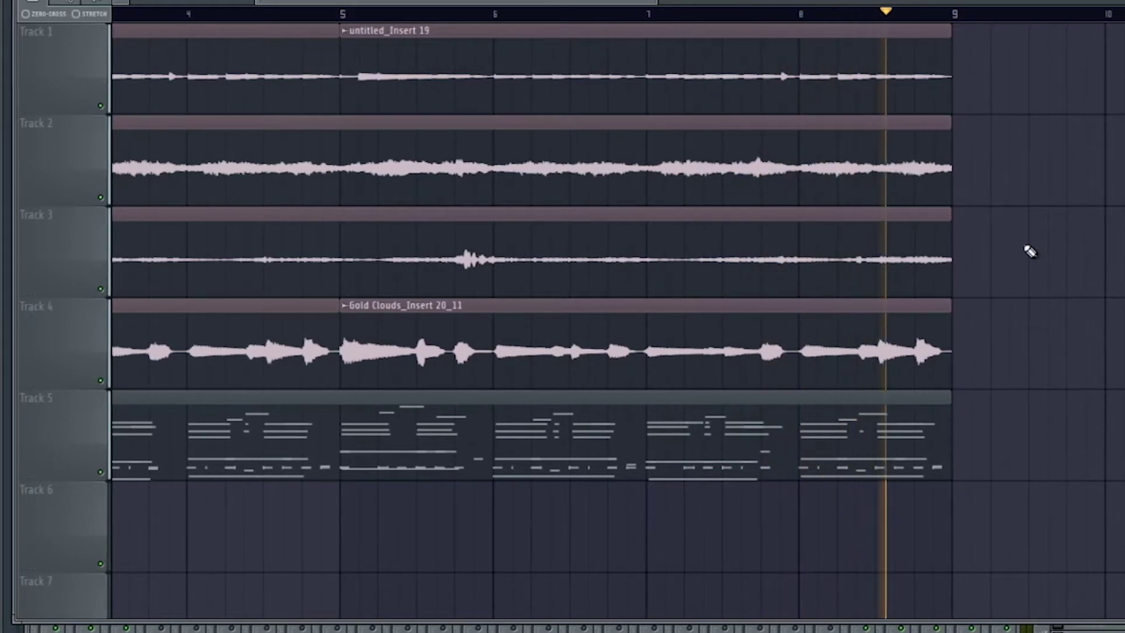
key("F6")
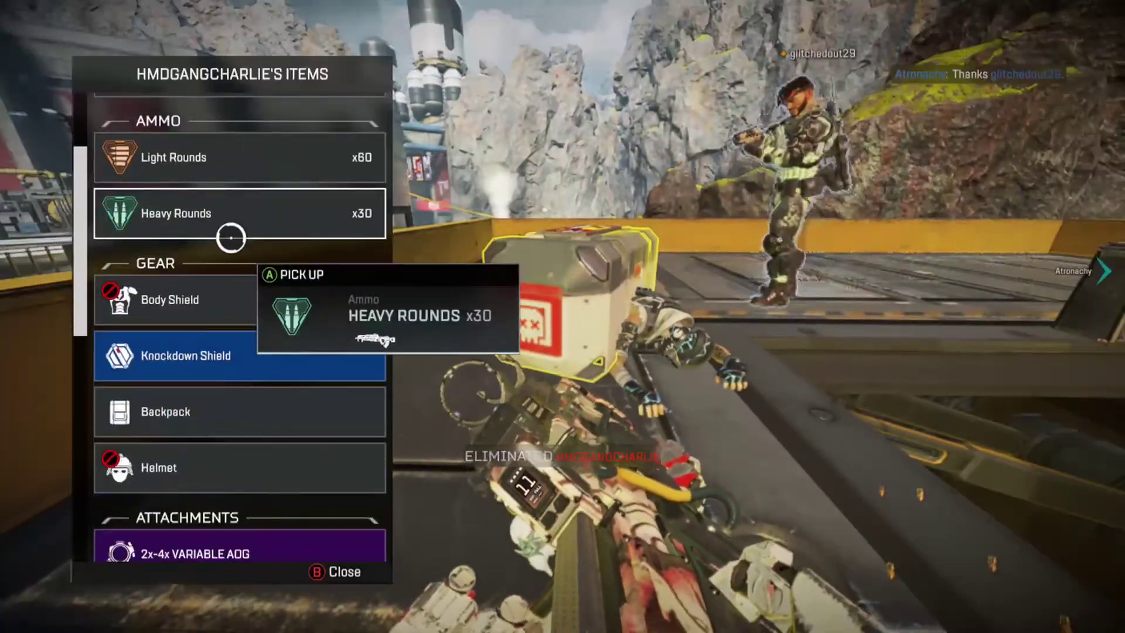
left_click(231, 238)
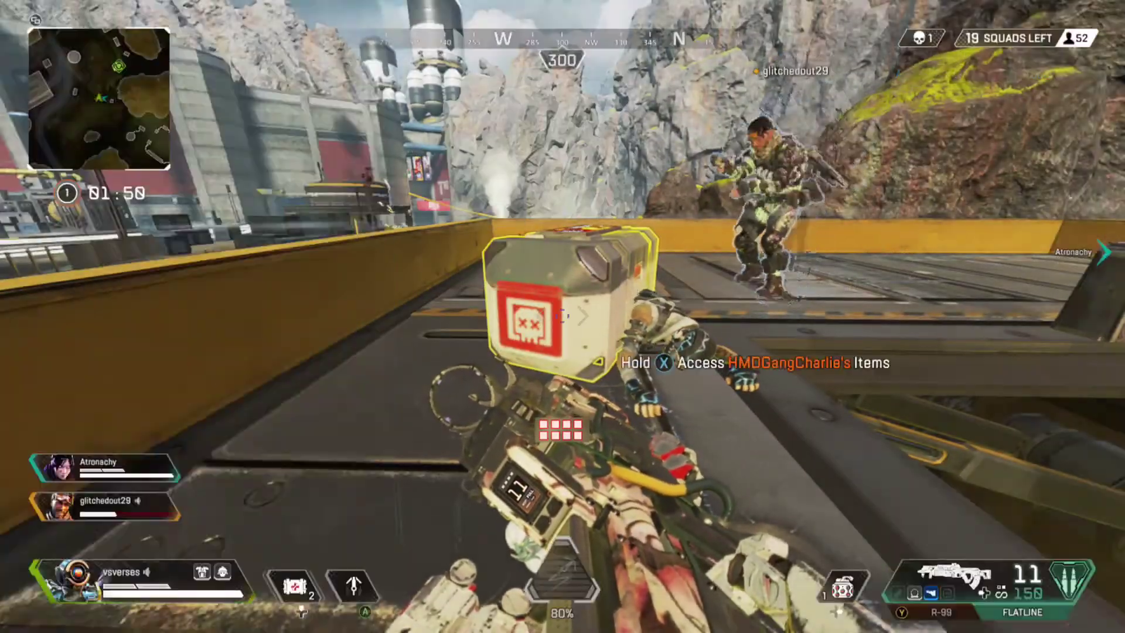